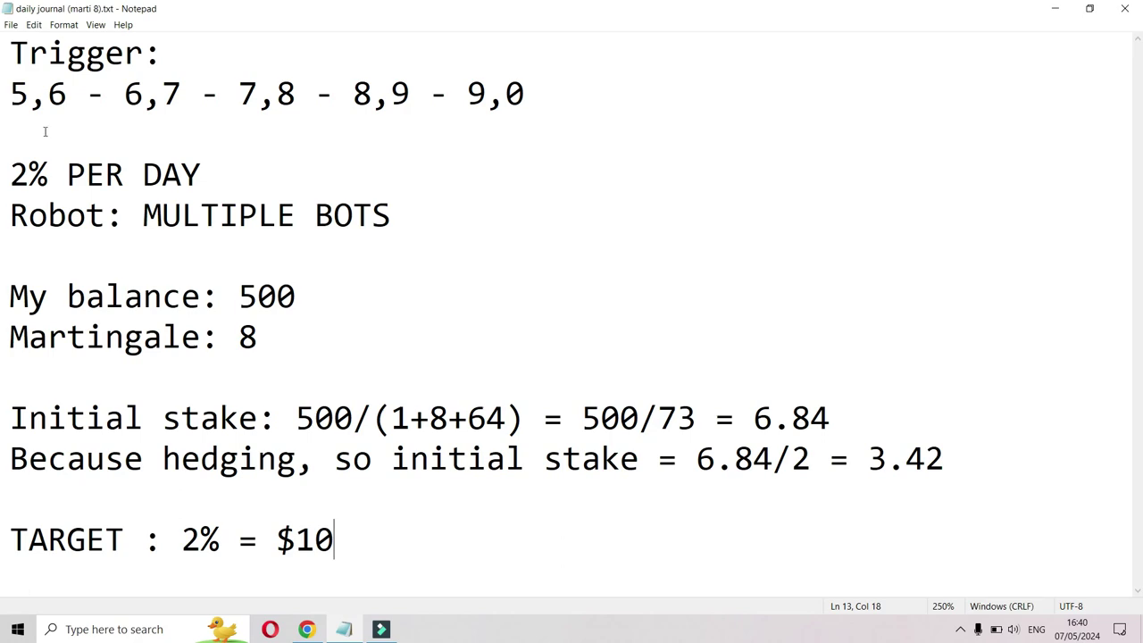
Highlight the trigger list from 5,6 to 9,0 in the journal and enlarge the text for reading.
drag(545, 100, 6, 109)
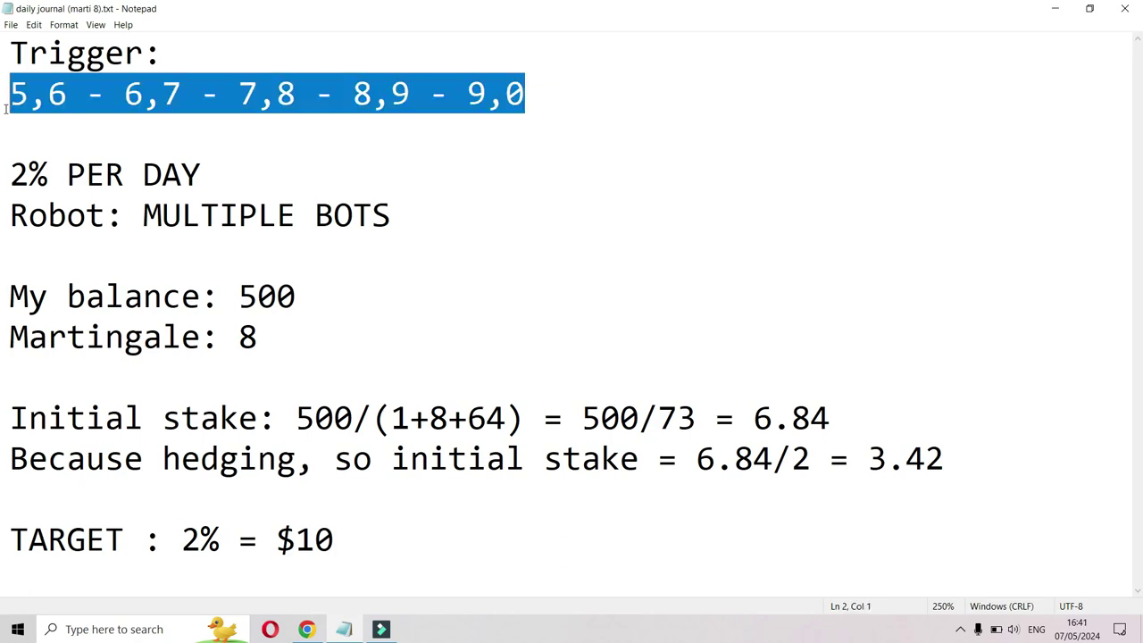
ctrl+scroll(212, 174, up, 20)
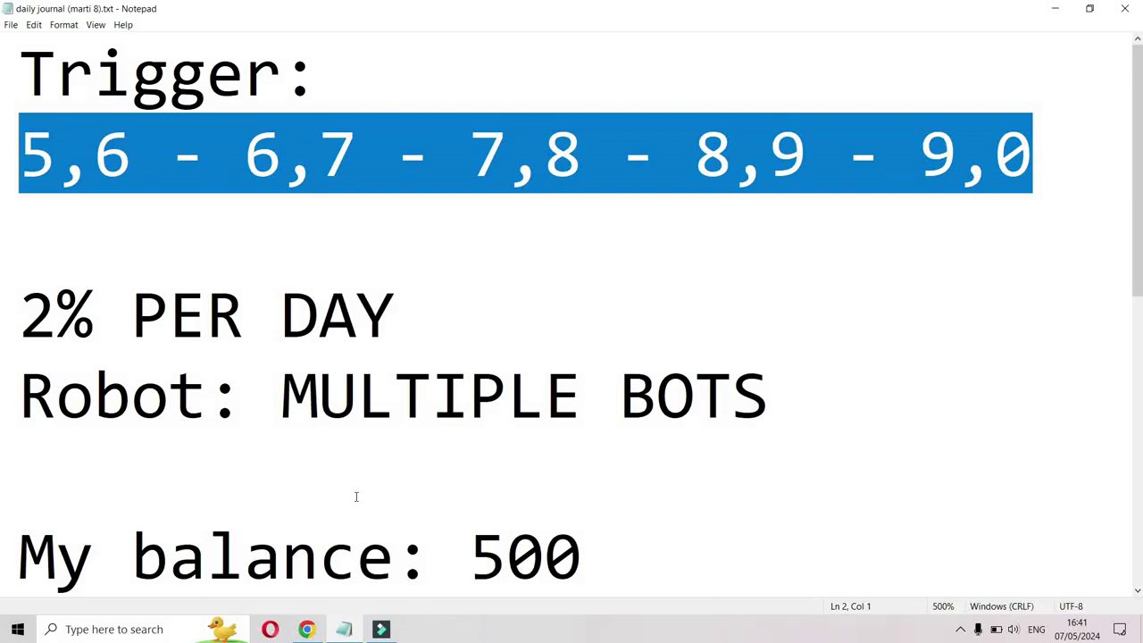
Switch to the BLOCK page in Chrome and save the master and slave token settings.
click(308, 630)
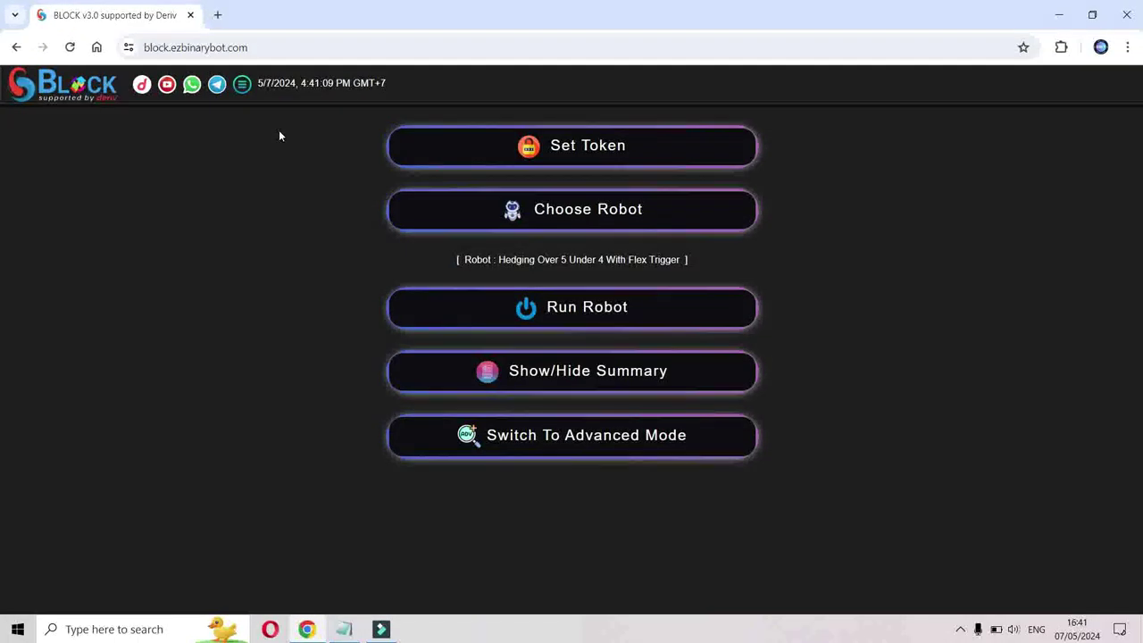
click(435, 155)
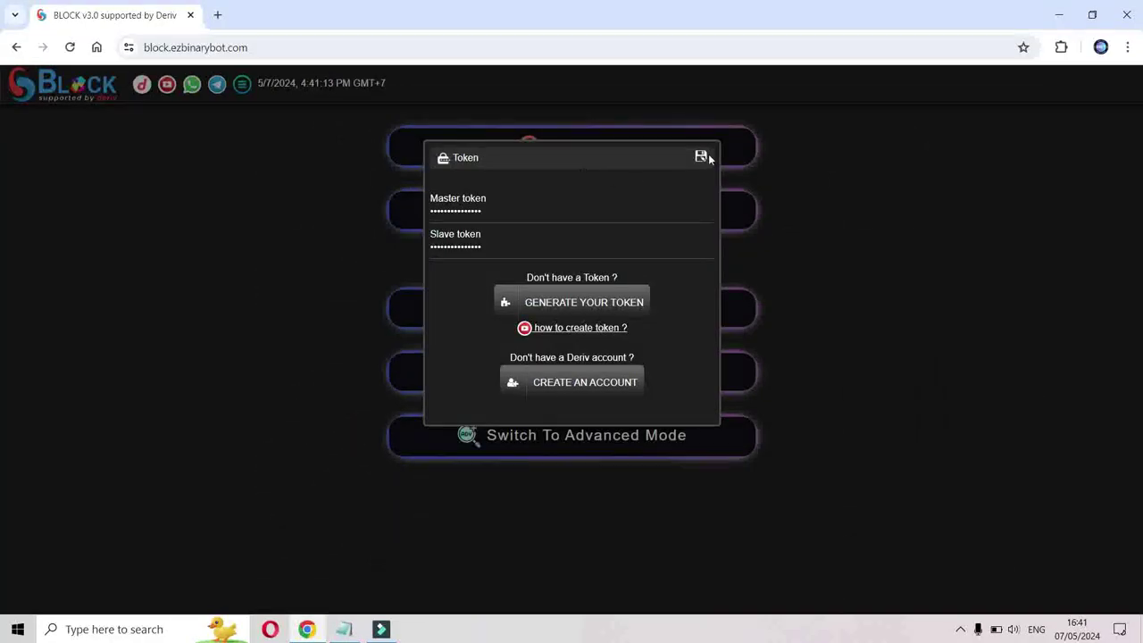
click(702, 157)
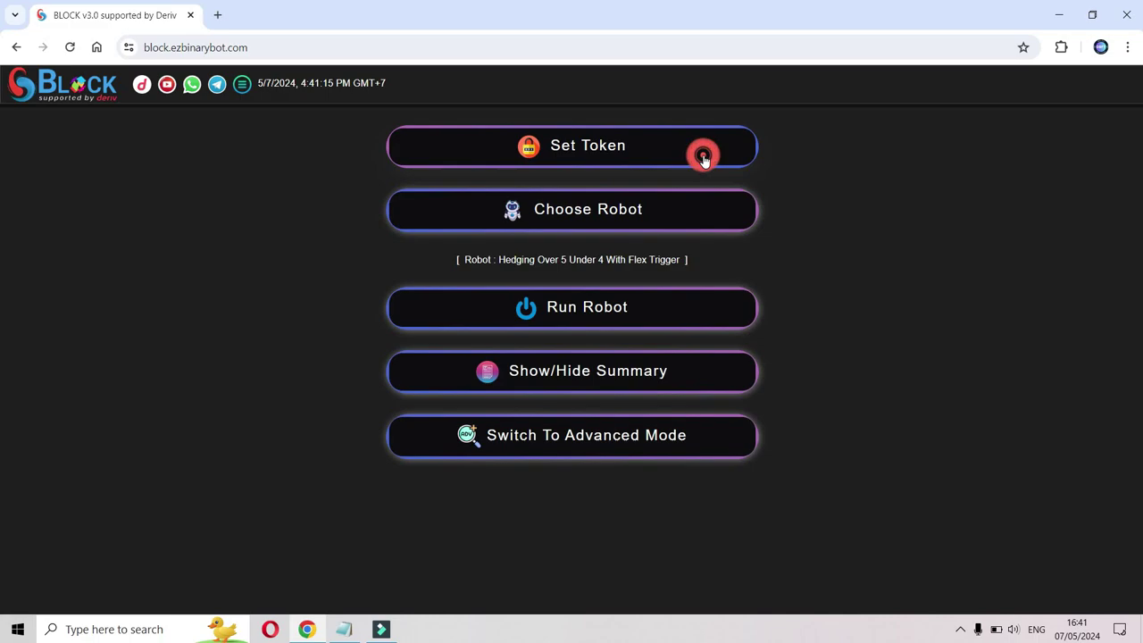
Search the robots for "hedging over 5" and load Hedging Over 5 Under 4 With Flex Trigger, replacing the current robot.
click(605, 206)
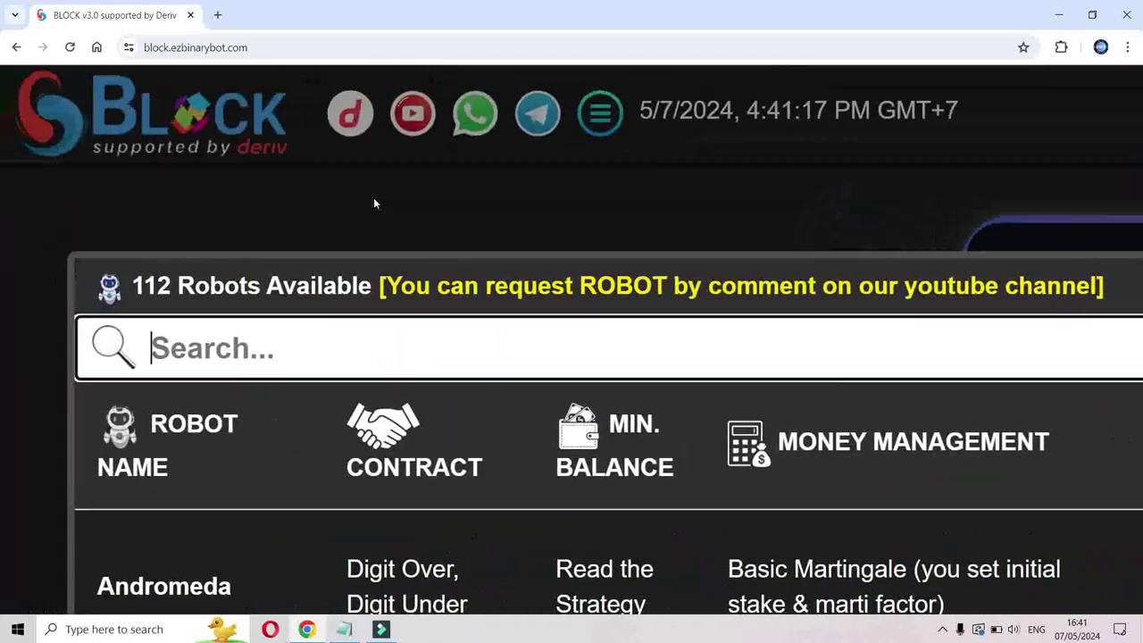
click(272, 328)
text(hedging )
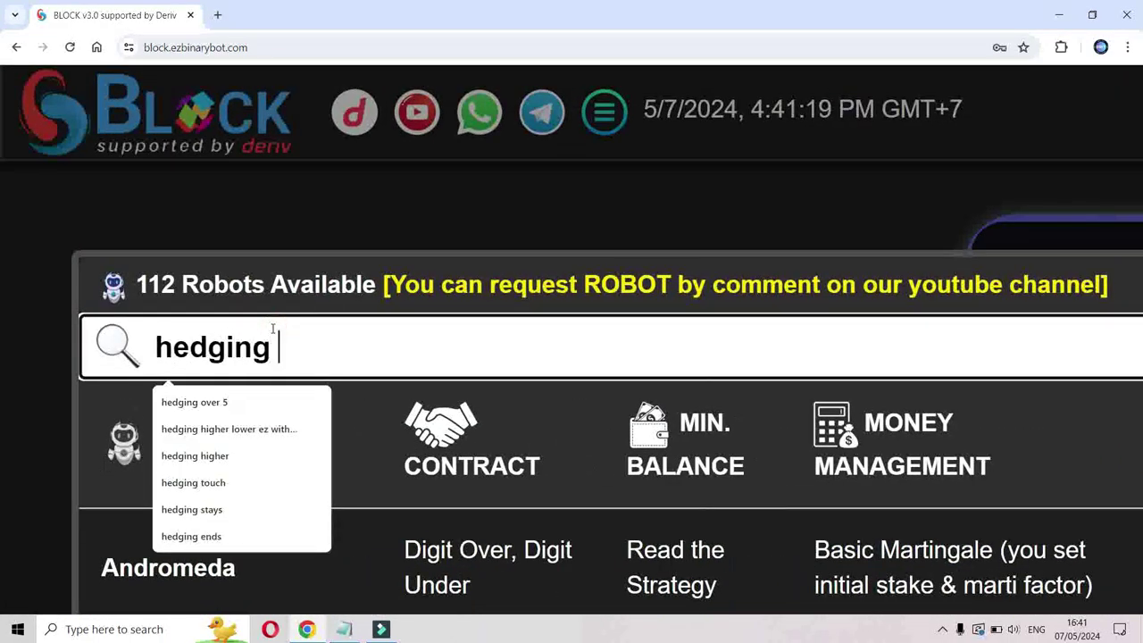
text(over 5)
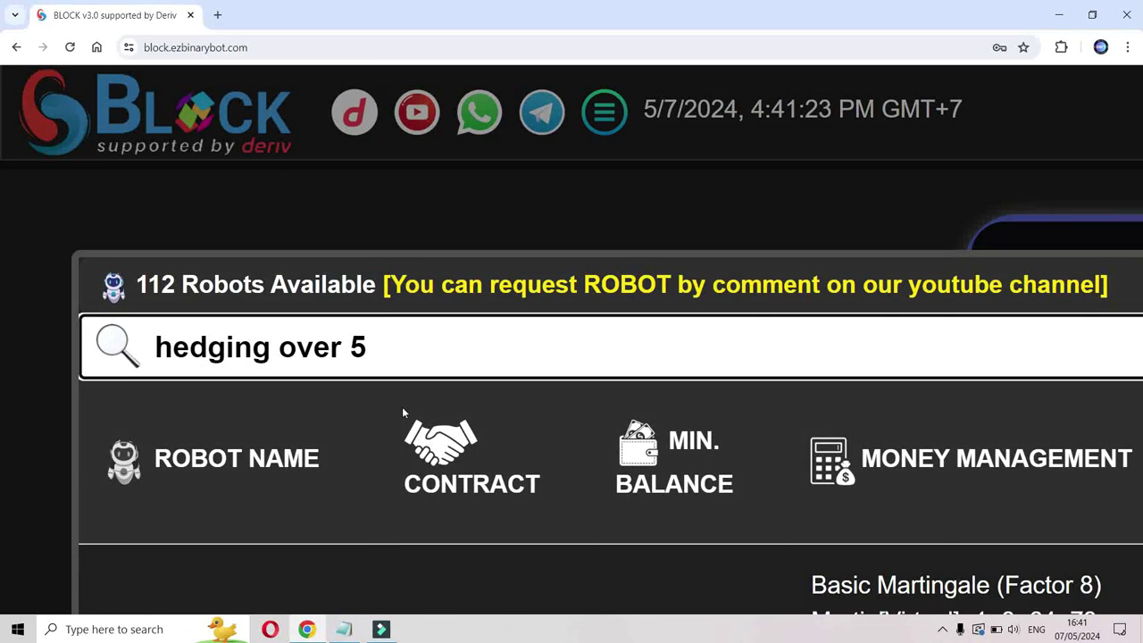
scroll(403, 413, down, 5)
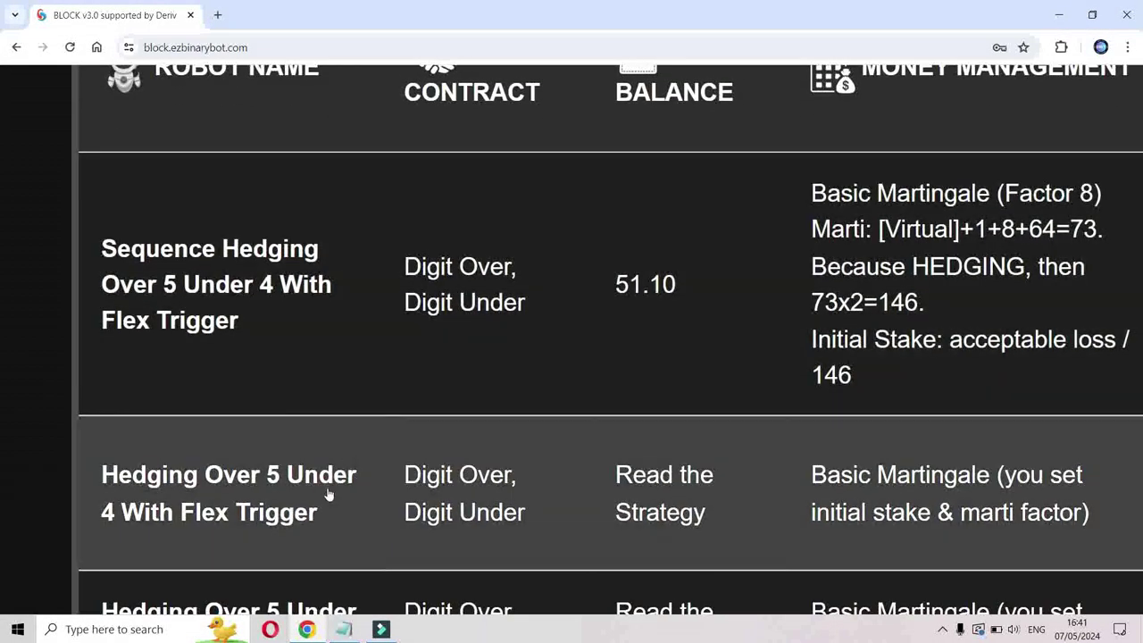
click(328, 494)
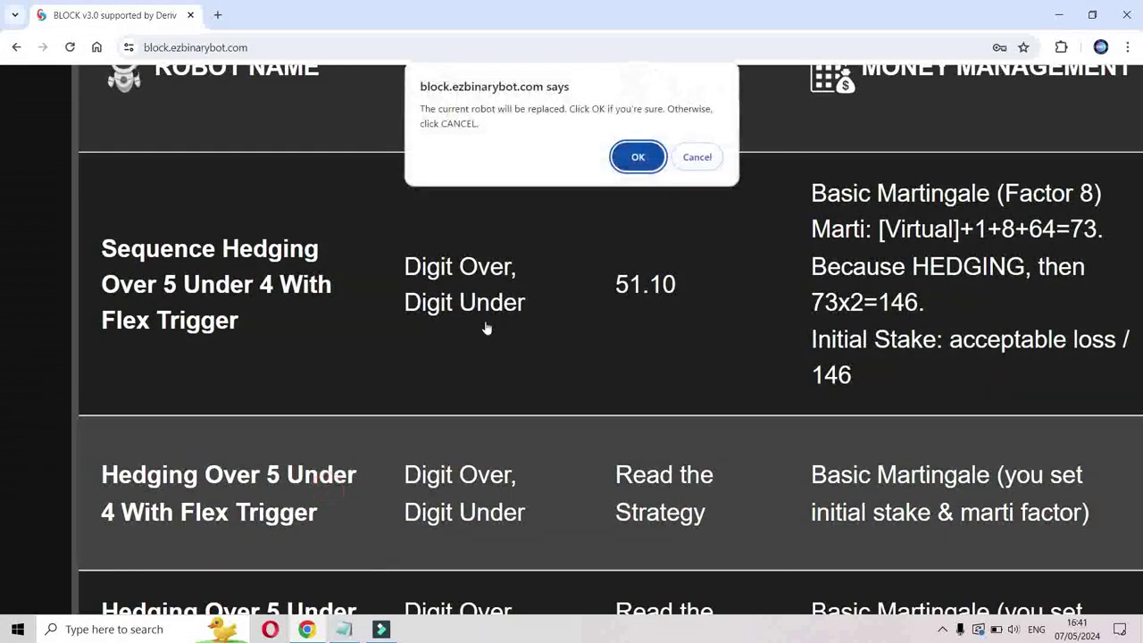
click(647, 154)
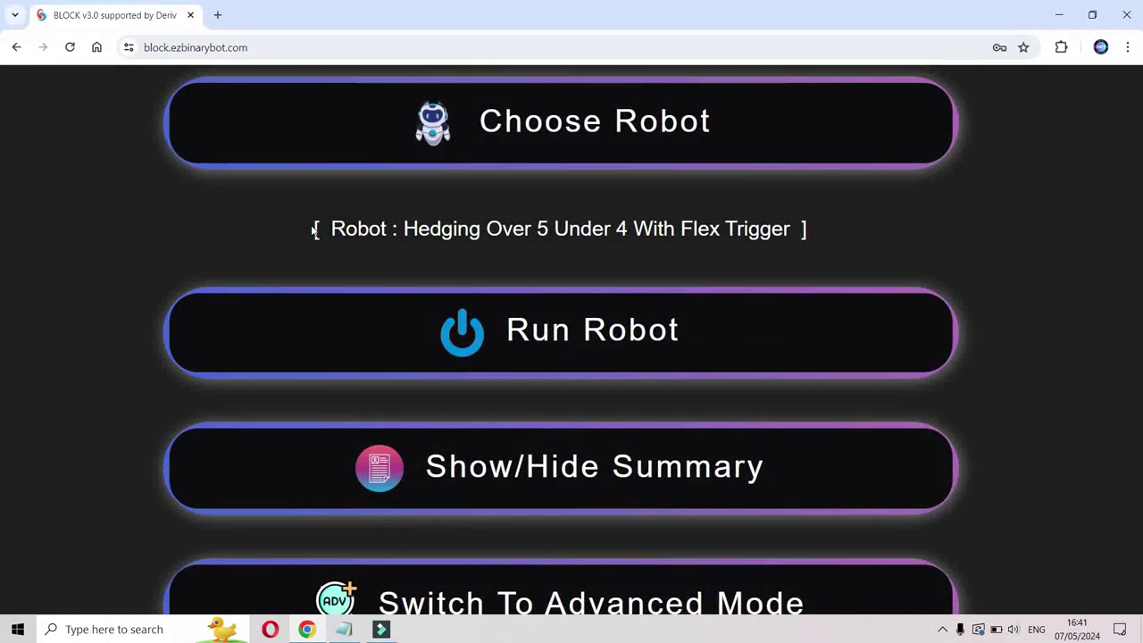
drag(313, 229, 862, 227)
click(861, 229)
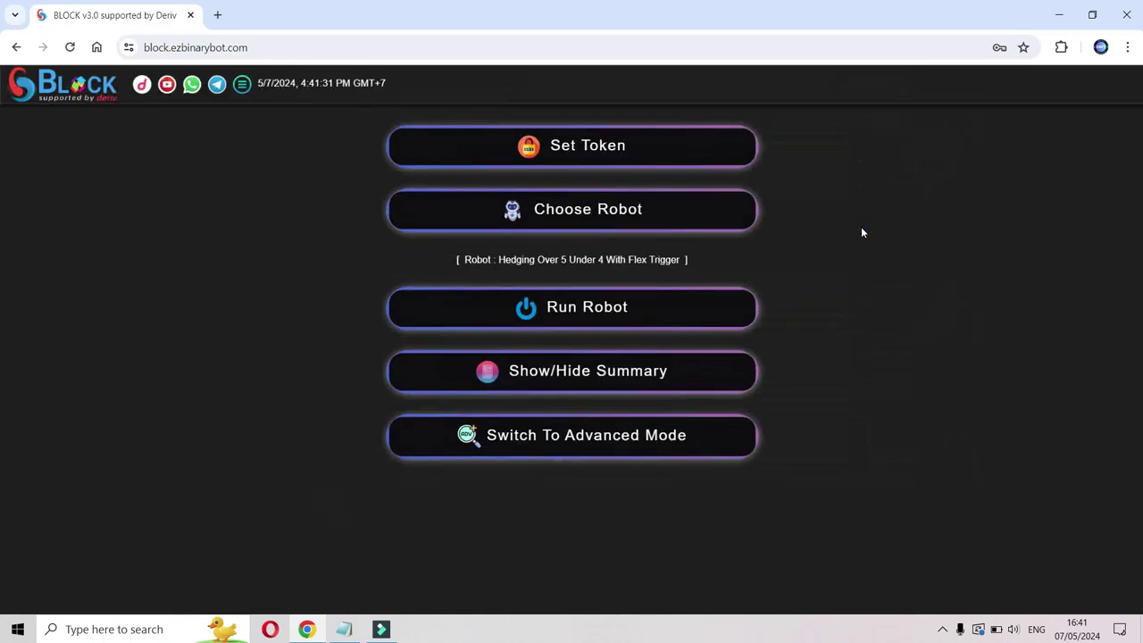
Switch to the Notepad journal and copy the first trigger pair, 5,6.
click(344, 630)
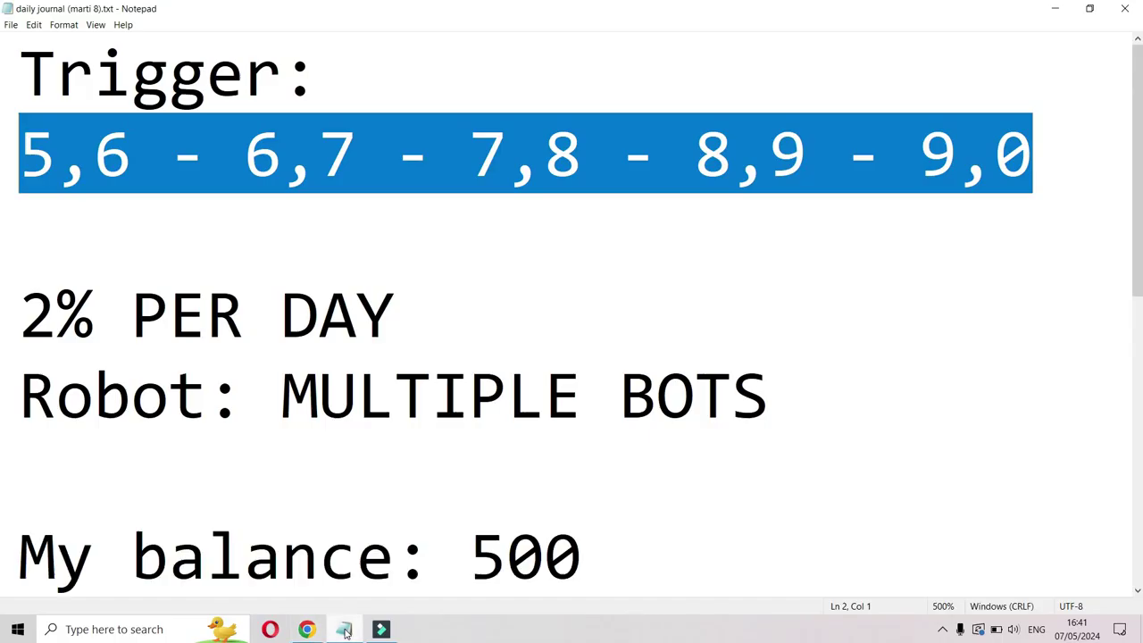
click(31, 158)
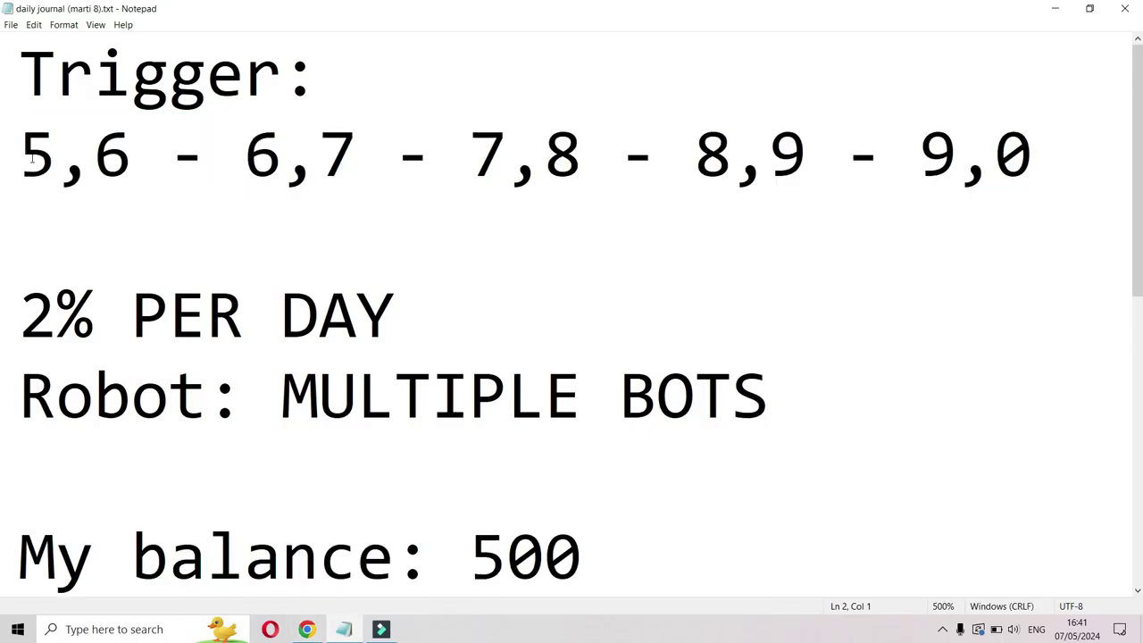
key(shift+Right)
key(shift+Right)
key(shift+Right)
right_click(43, 158)
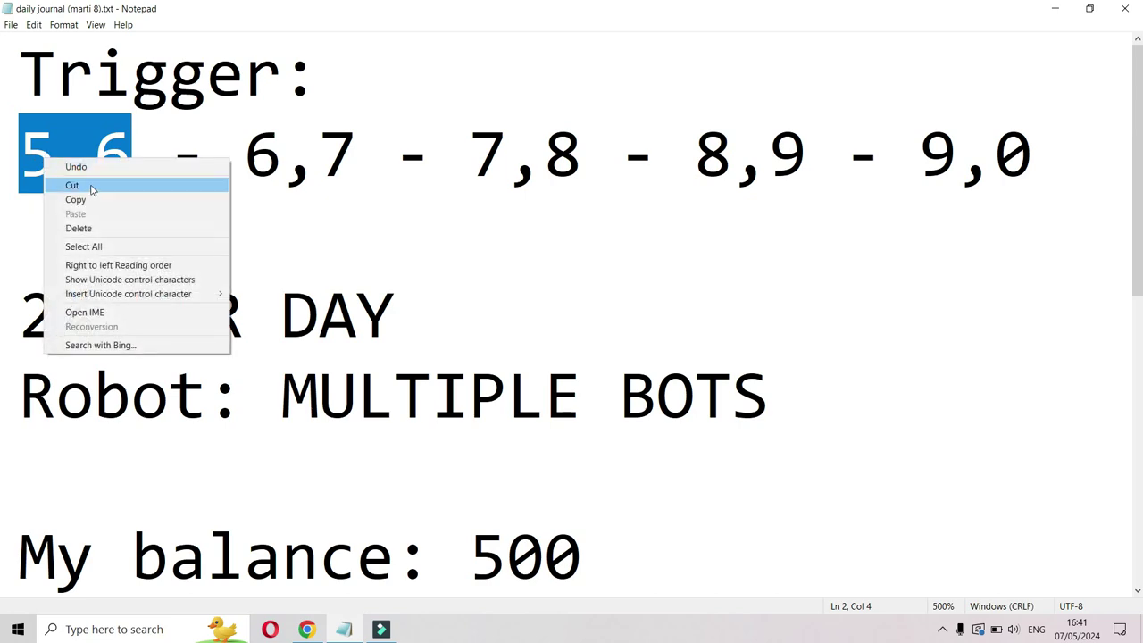
click(102, 199)
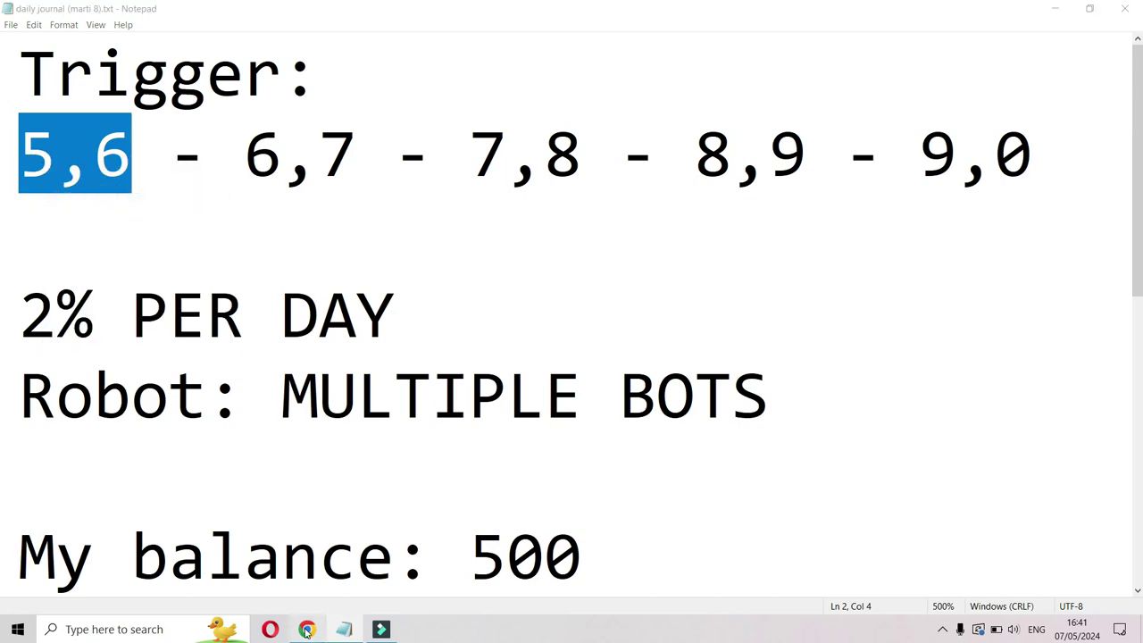
Run the robot in Chrome with initial stake 3.42, martingale factor 8, target profit 0.01 and a duration of 1 tick.
click(307, 629)
click(544, 306)
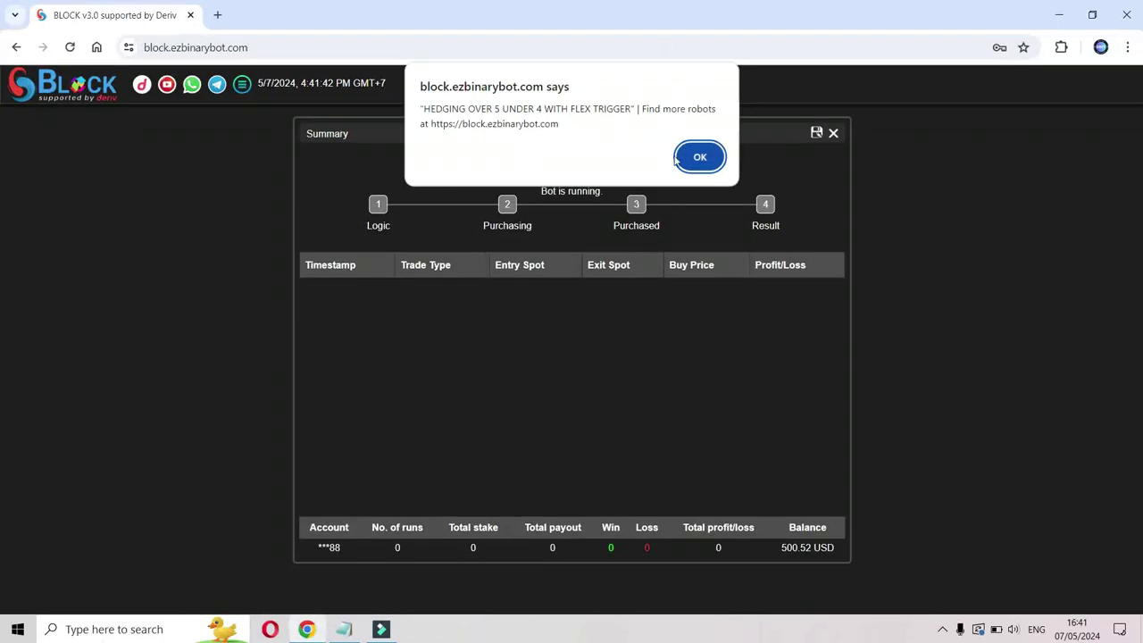
click(695, 158)
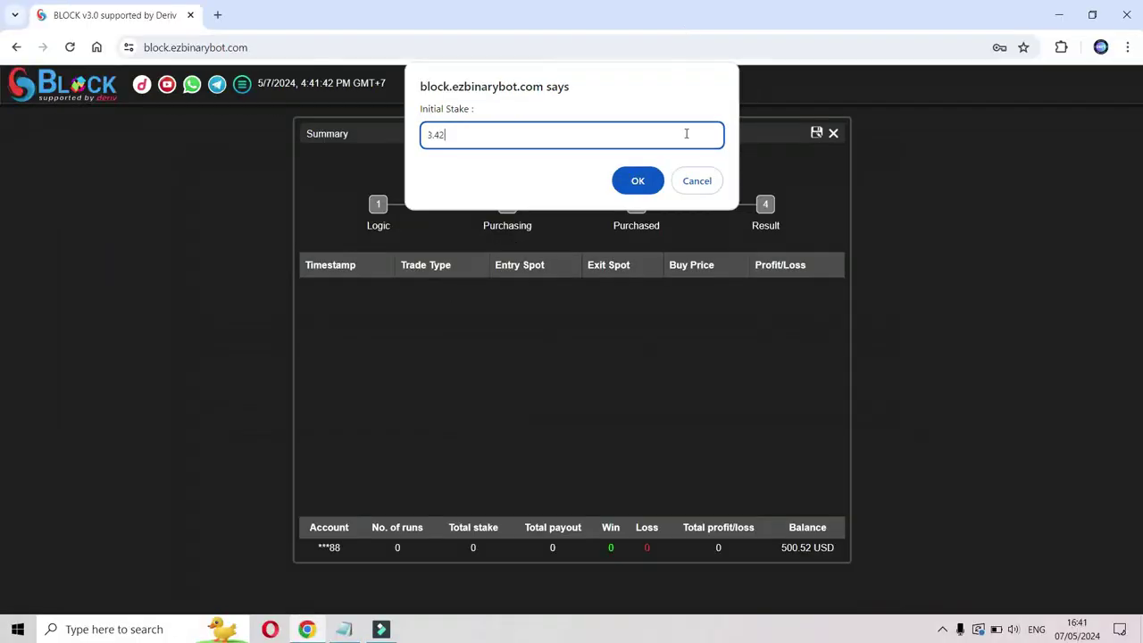
key(Return)
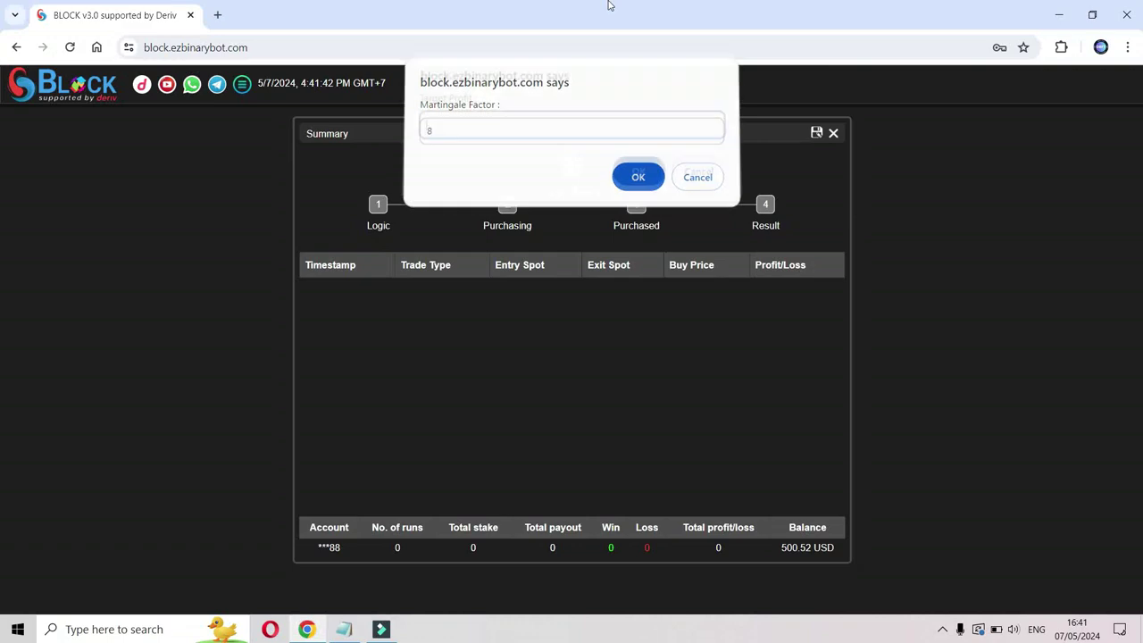
key(Return)
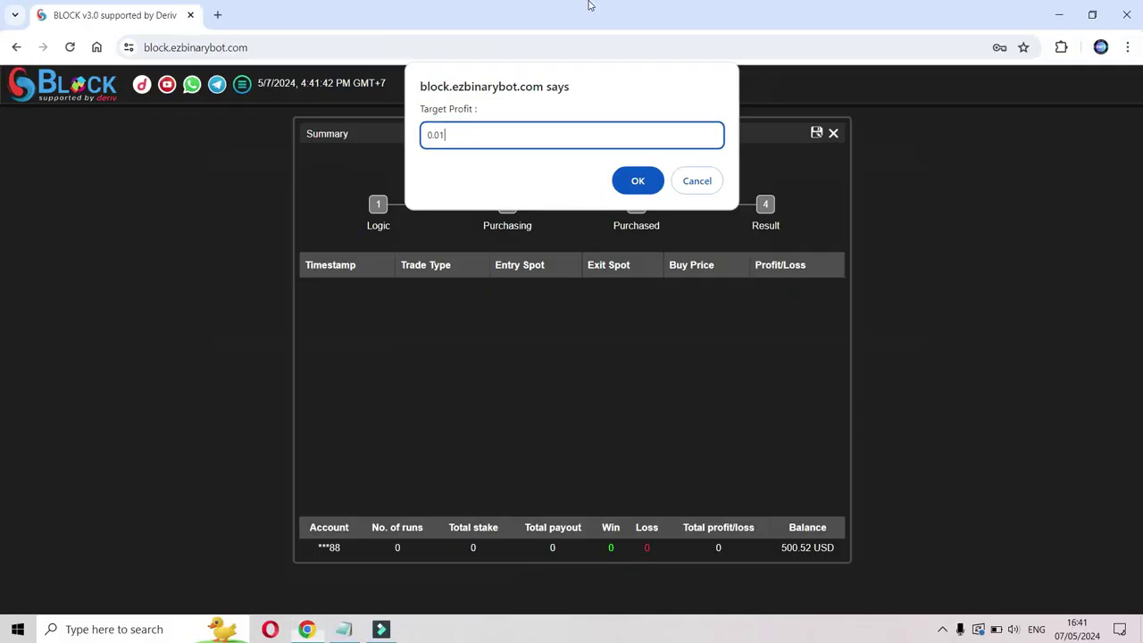
key(Return)
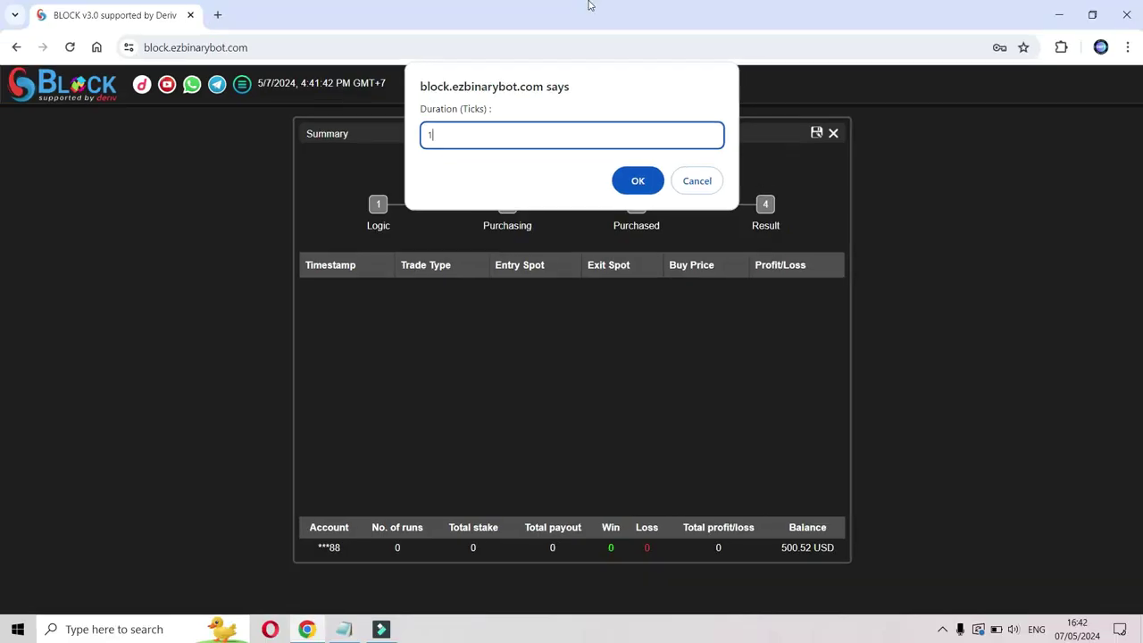
key(Return)
Paste 5,6 as the flex trigger, set virtual lose to 2, let the robot trade and dismiss its closing message.
right_click(458, 140)
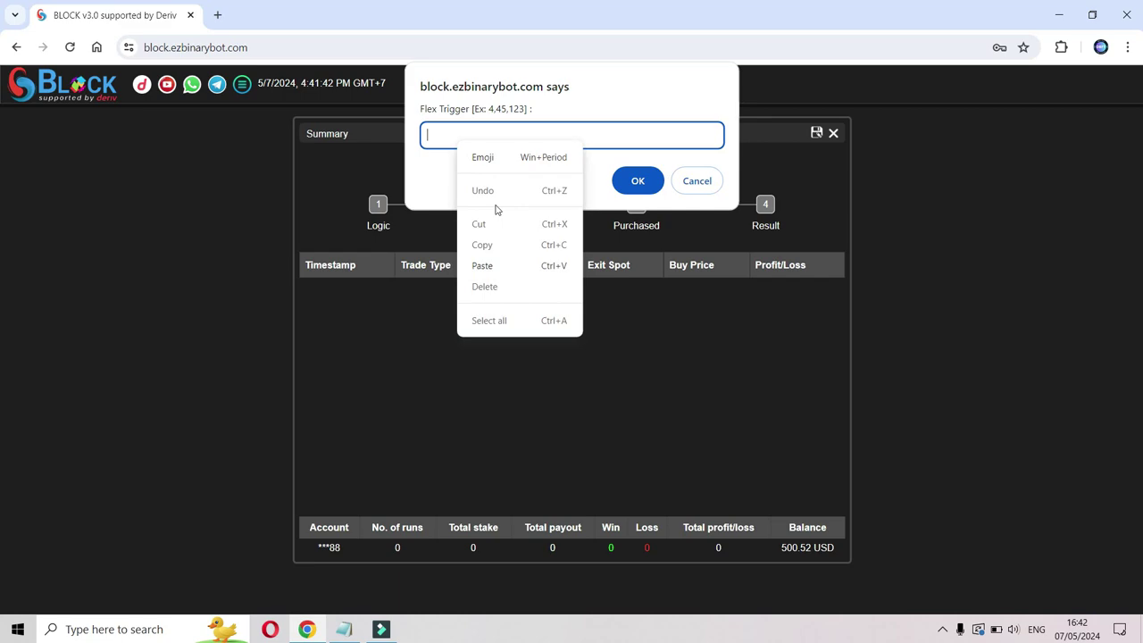
click(520, 266)
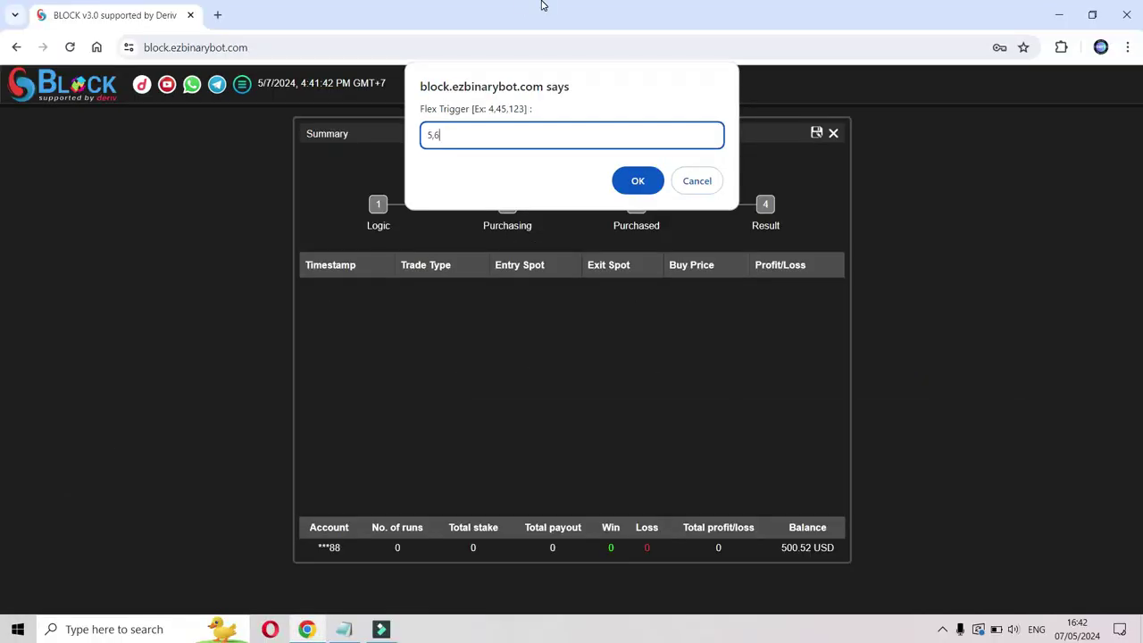
key(Return)
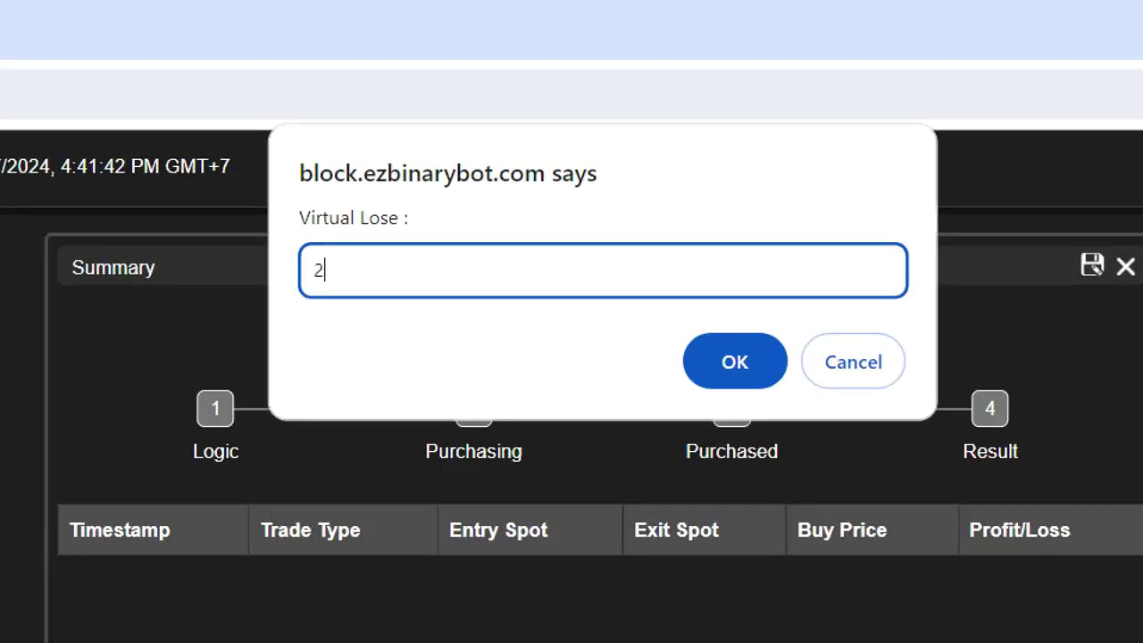
key(Return)
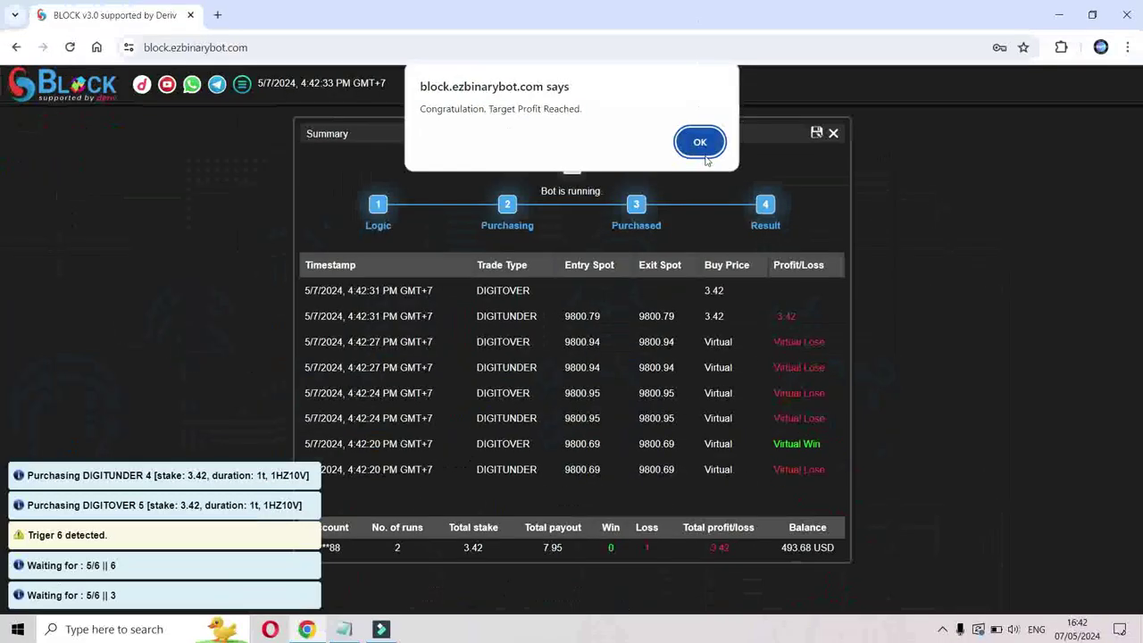
click(702, 143)
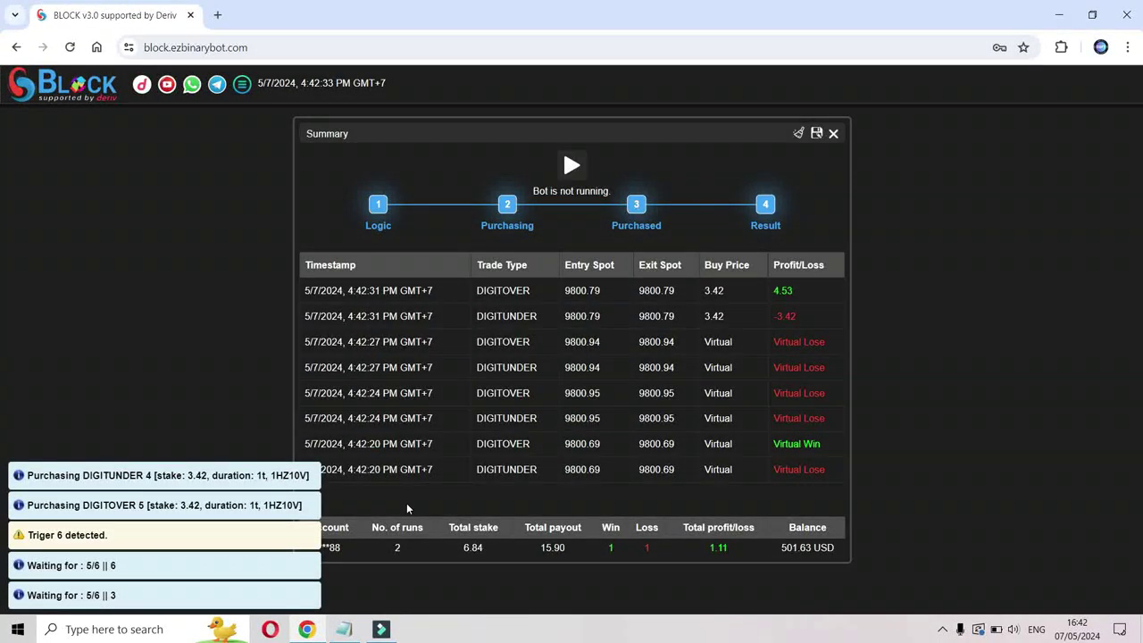
Switch to the Notepad journal and copy the second trigger pair, 6,7.
click(344, 629)
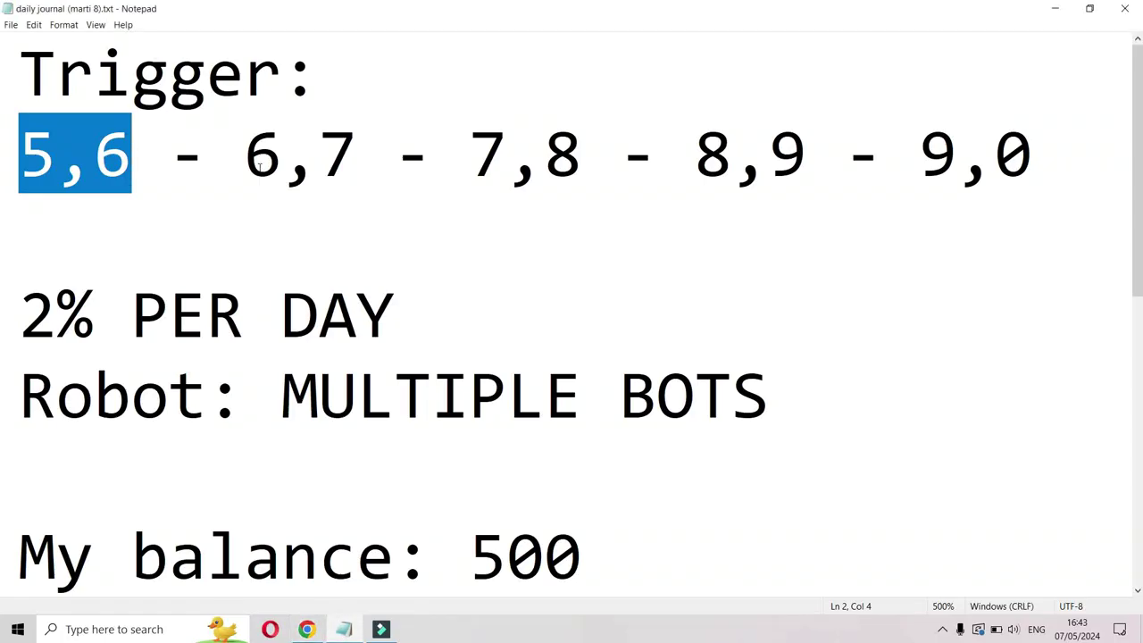
drag(259, 165, 348, 166)
right_click(345, 166)
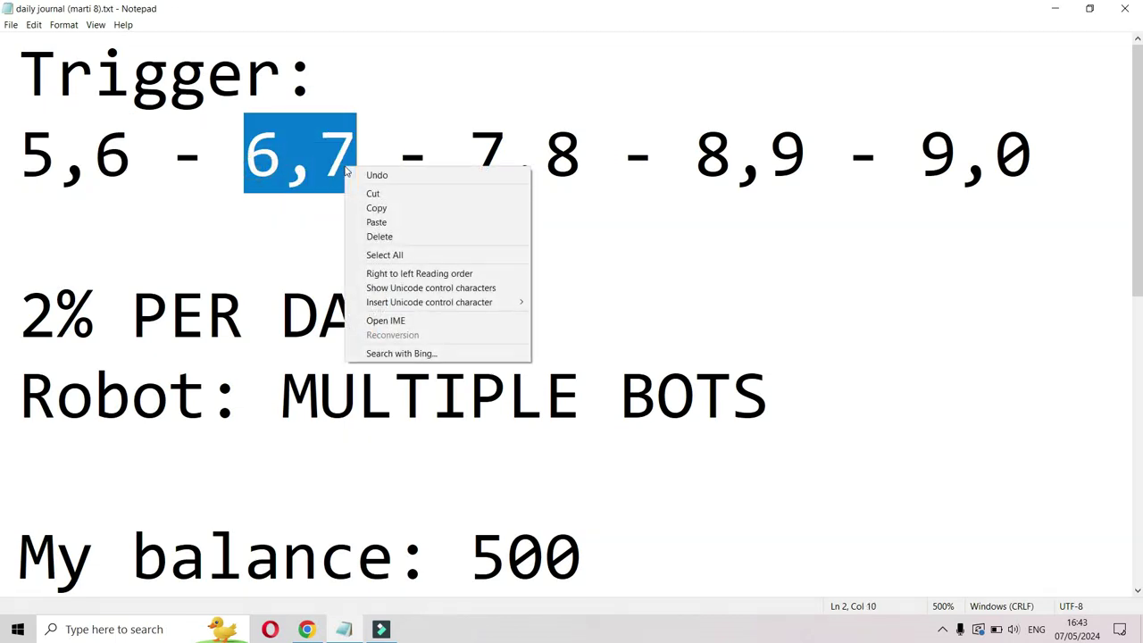
click(399, 208)
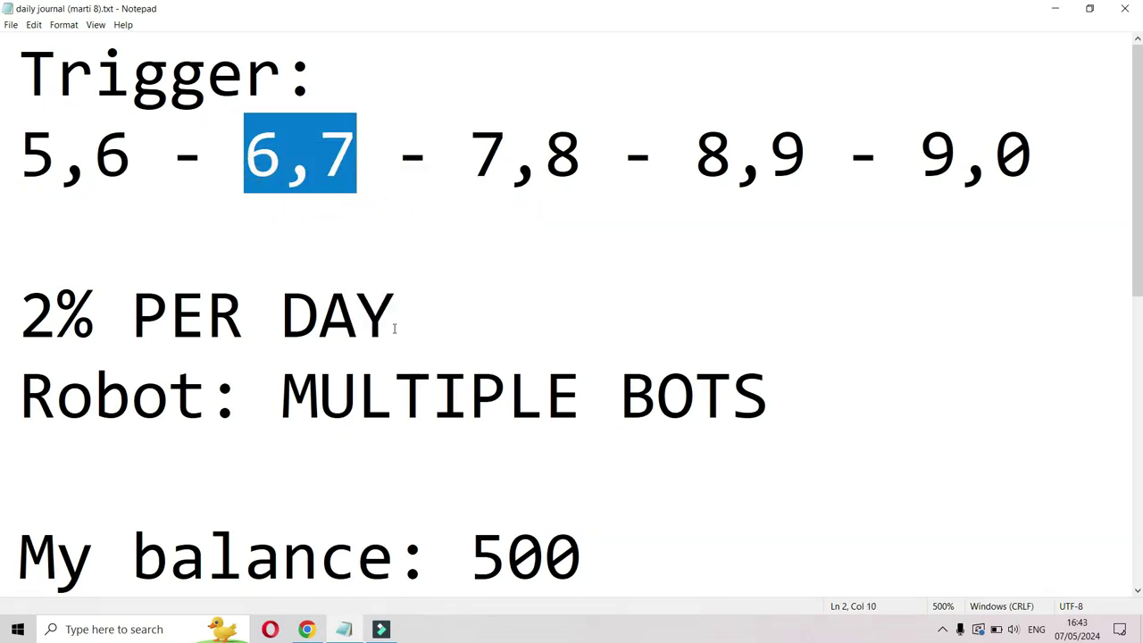
Switch to Chrome and run the robot again with initial stake 3.42, martingale factor 8, target profit 1.12 and a duration of 1 tick.
click(307, 629)
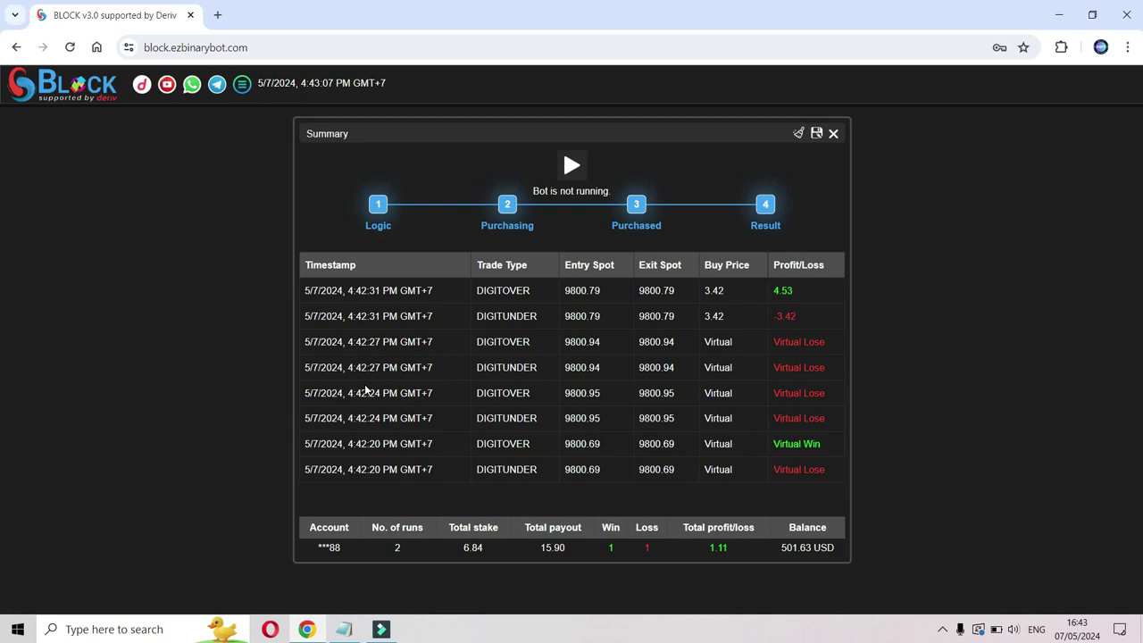
click(571, 167)
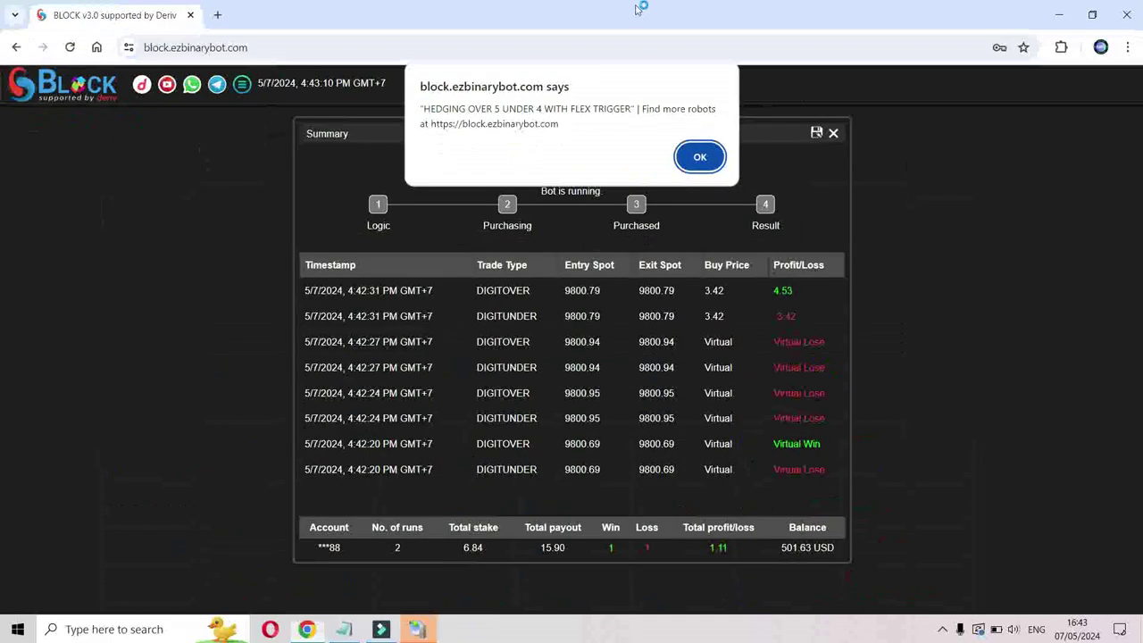
key(Return)
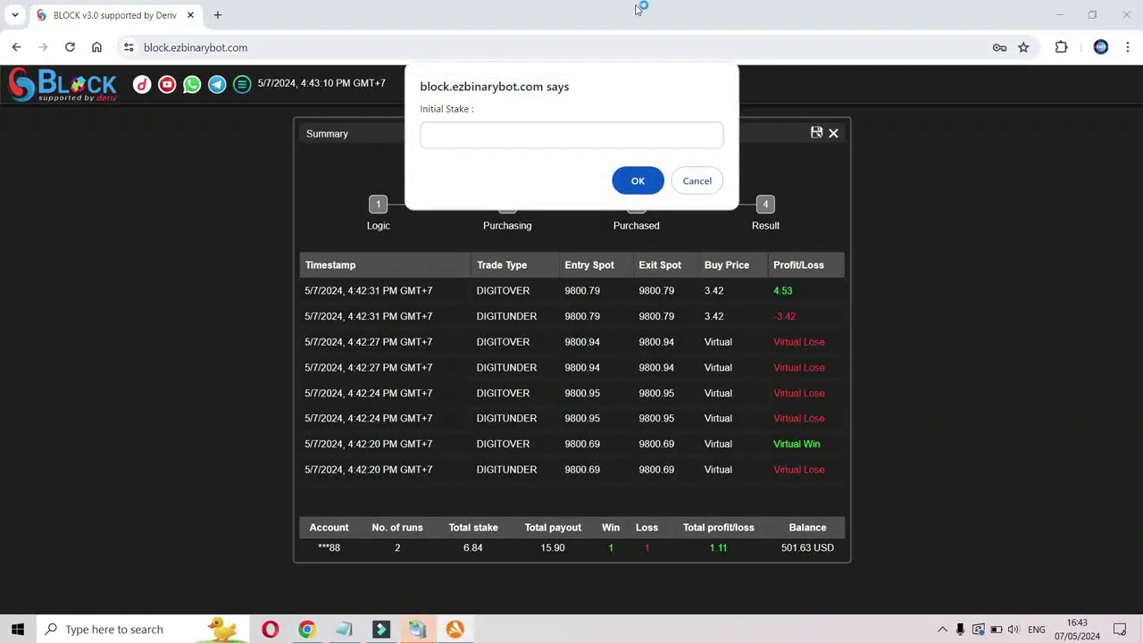
click(548, 143)
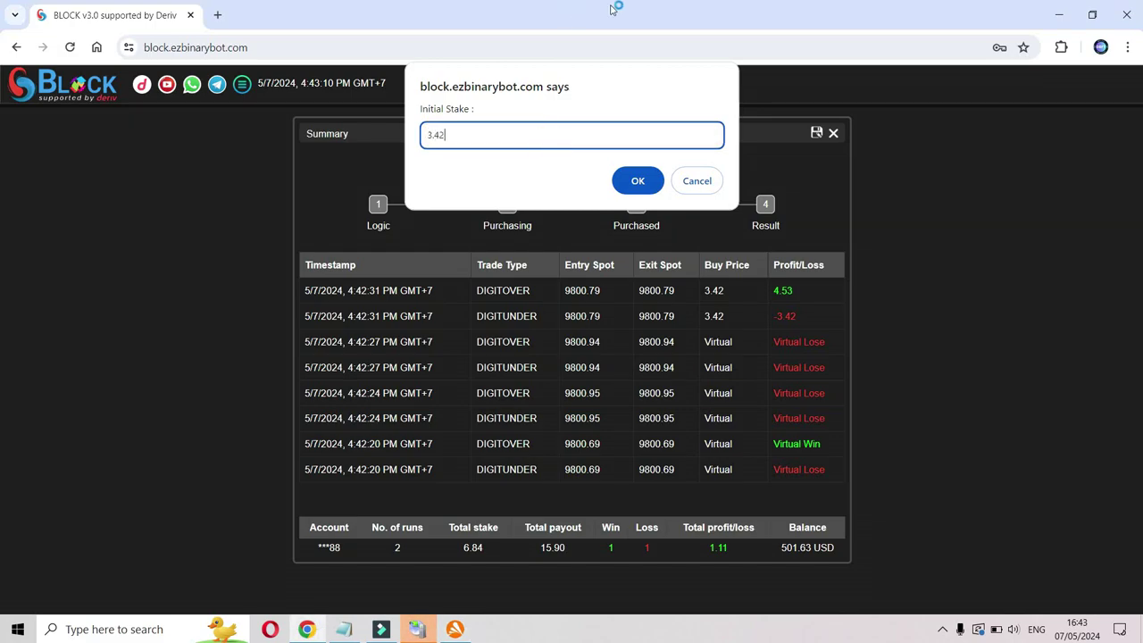
text(3.42)
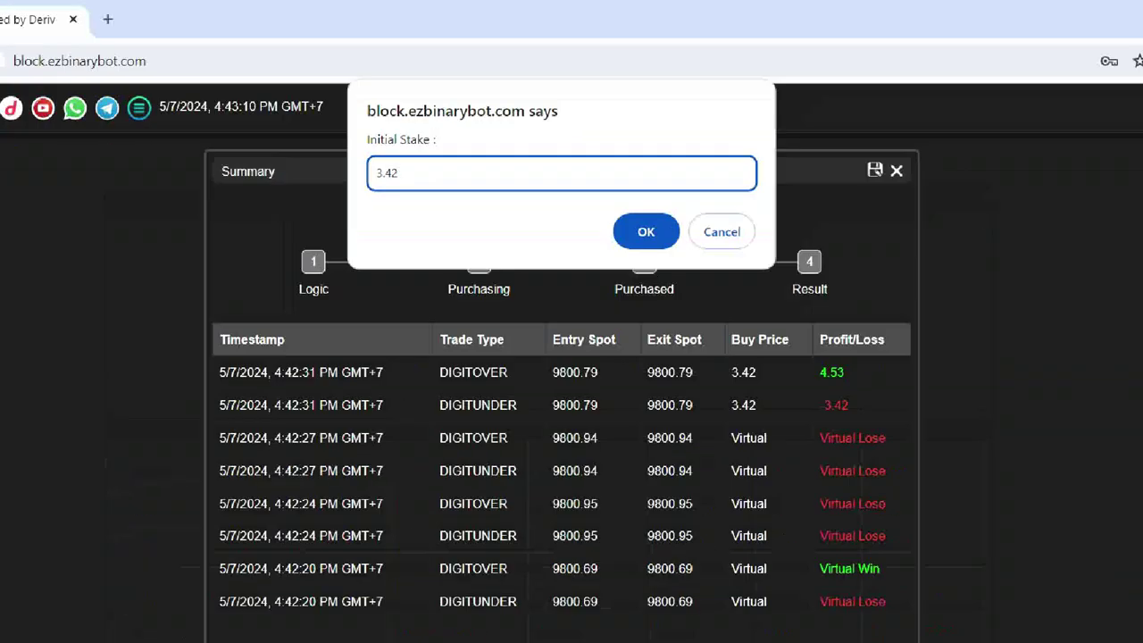
key(Return)
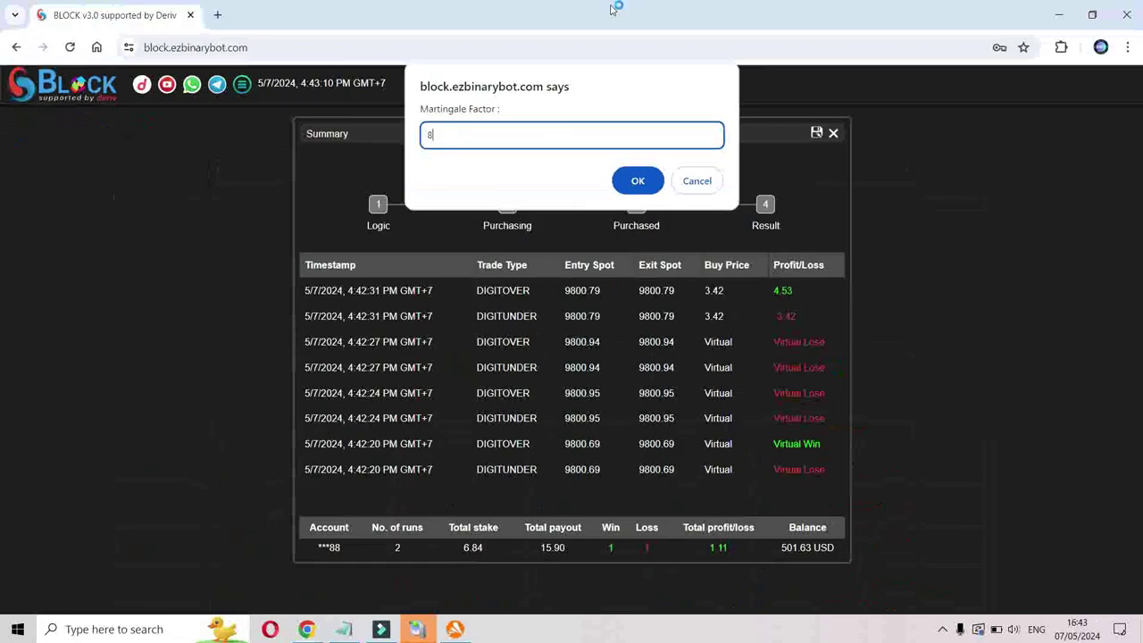
key(Return)
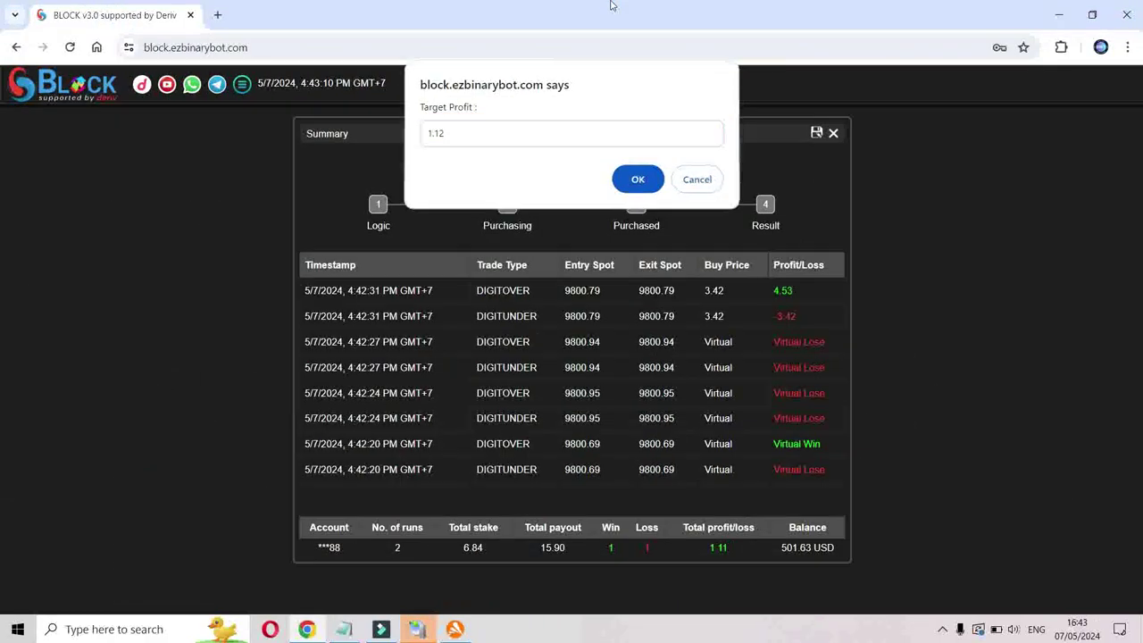
key(Return)
text(1)
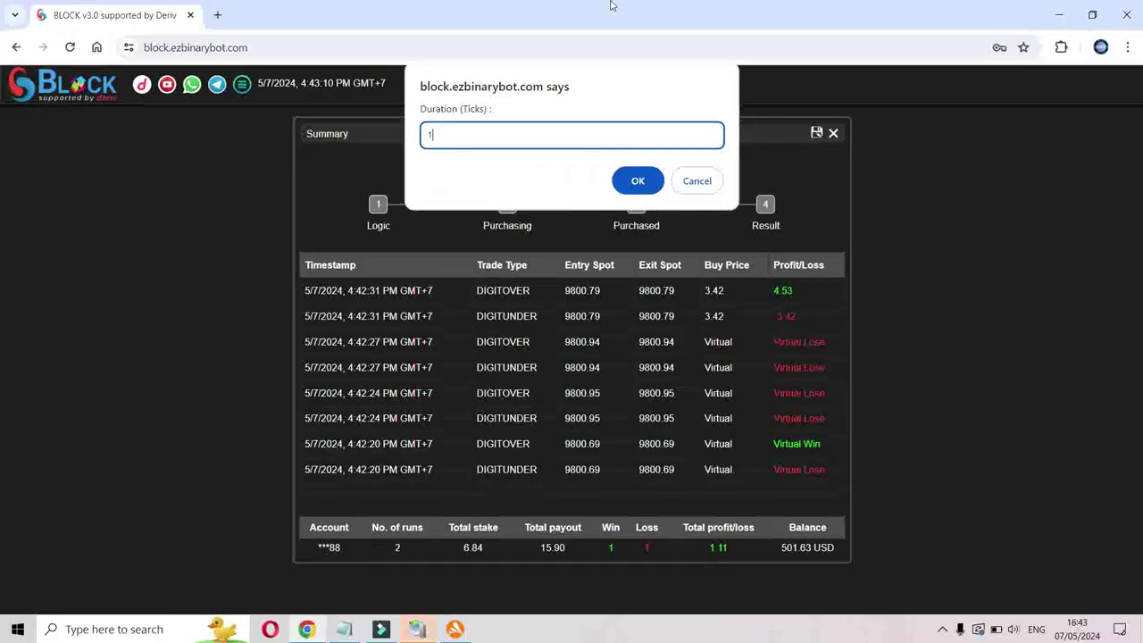
key(Return)
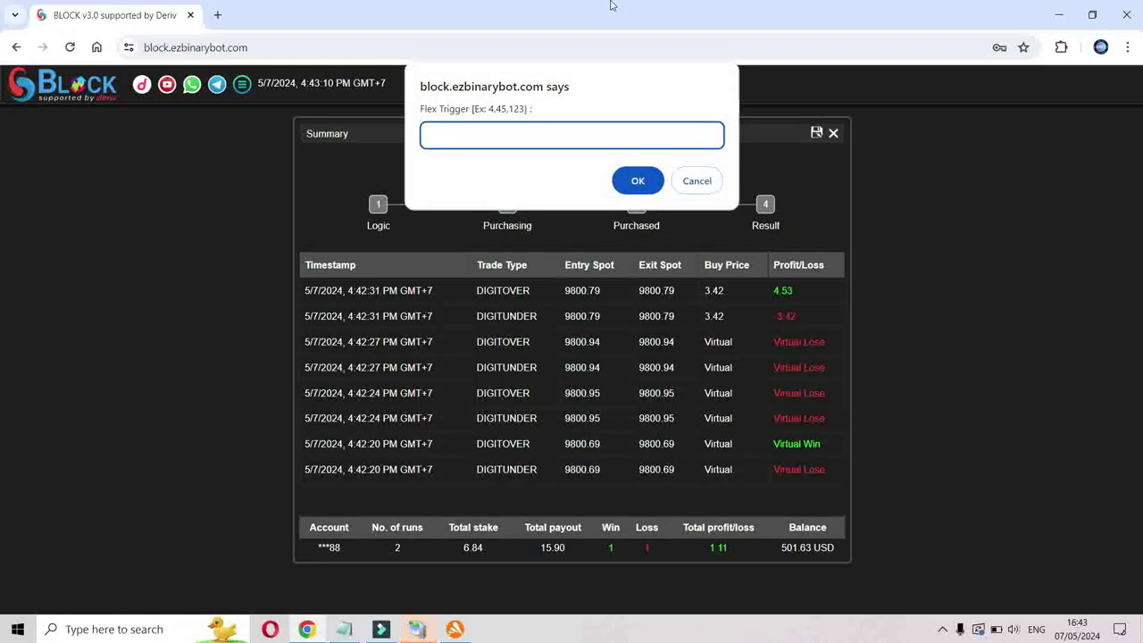
Paste 6,7 as the flex trigger, set virtual lose to 2, let the robot trade and dismiss its closing message.
right_click(518, 133)
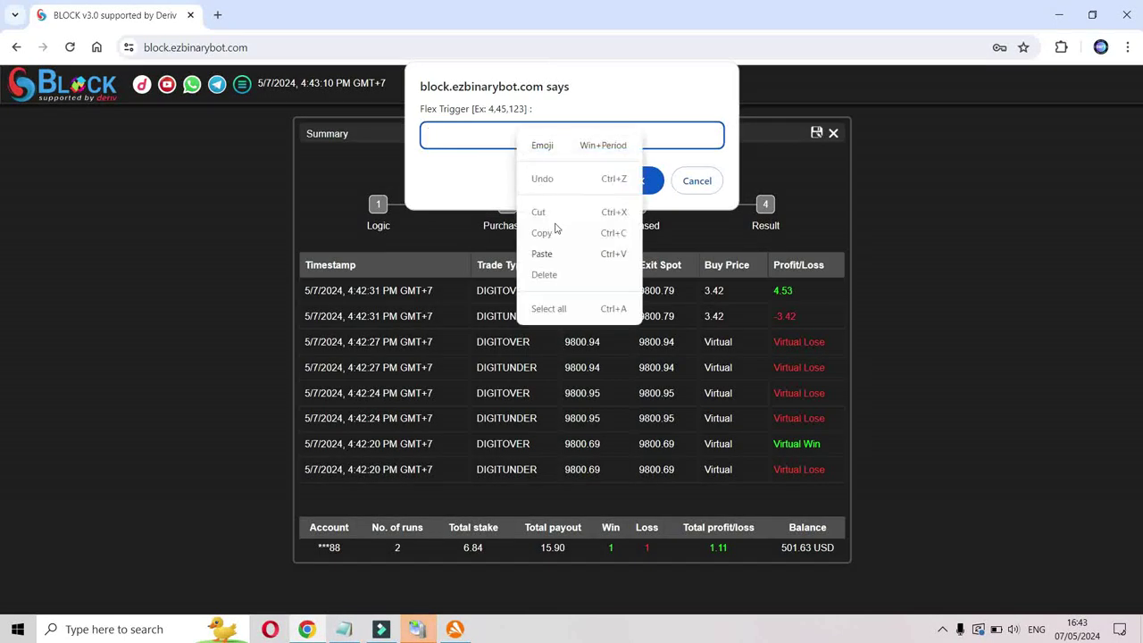
click(562, 254)
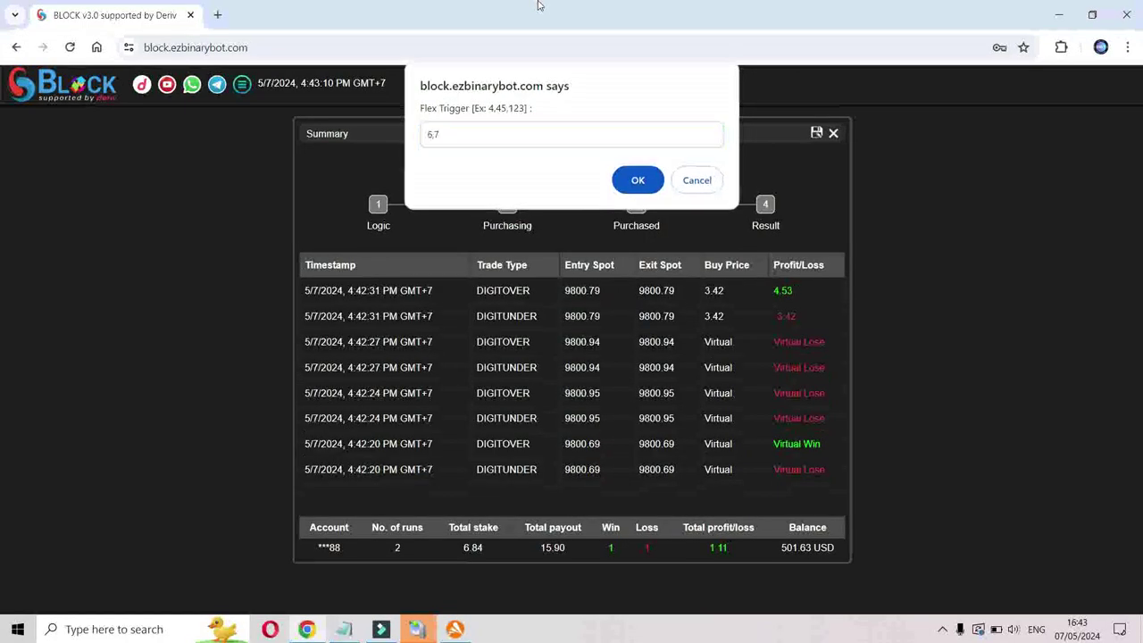
key(Return)
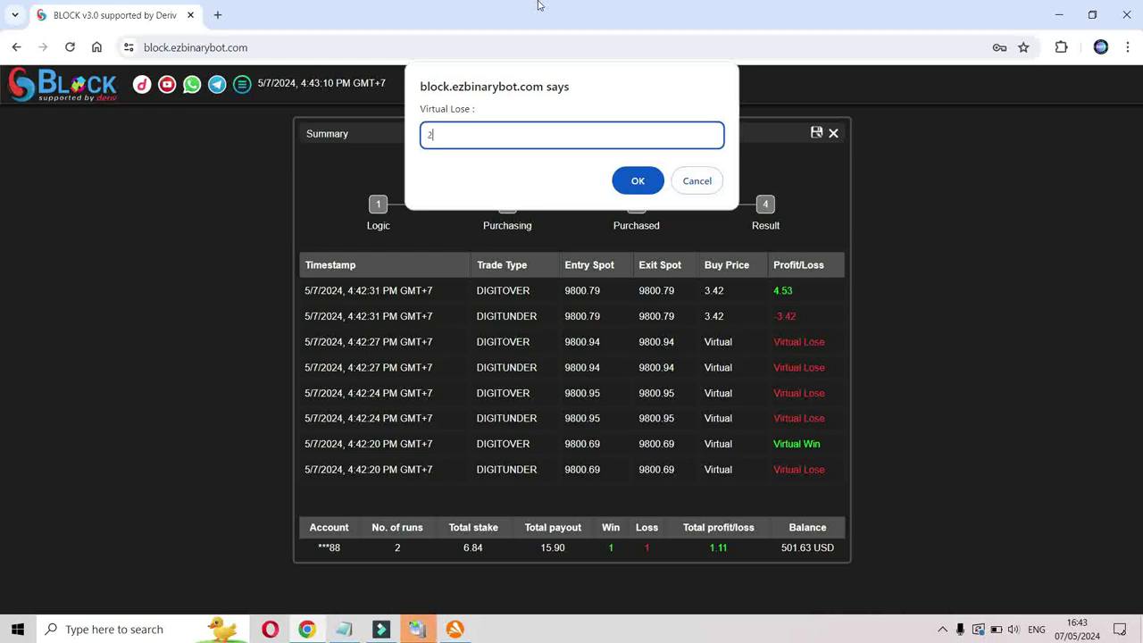
text(2)
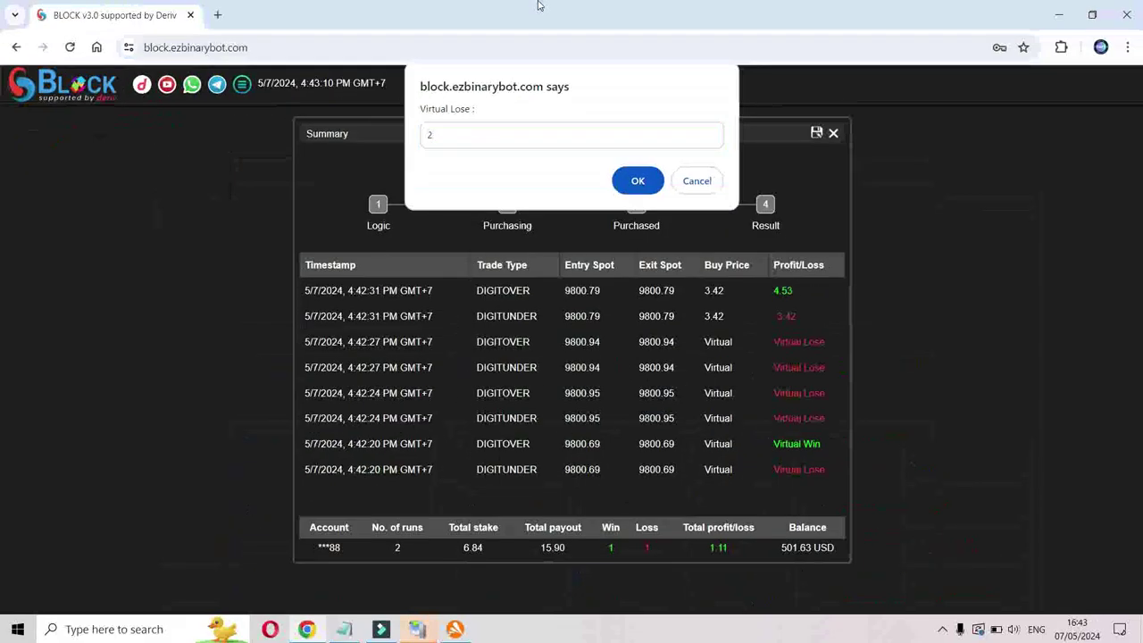
key(Return)
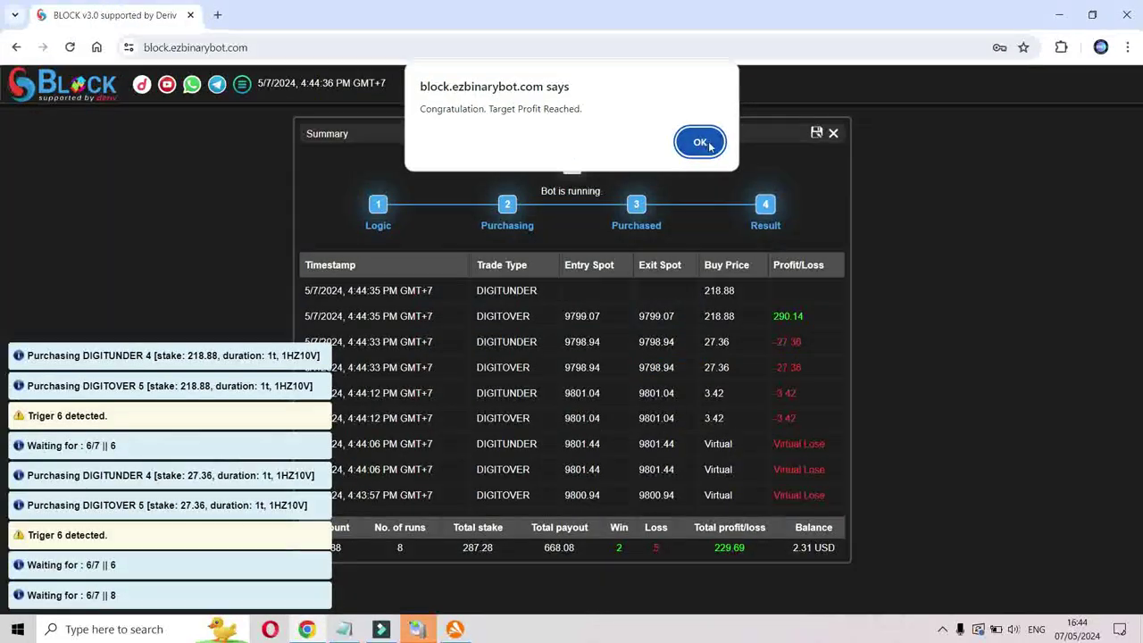
click(844, 293)
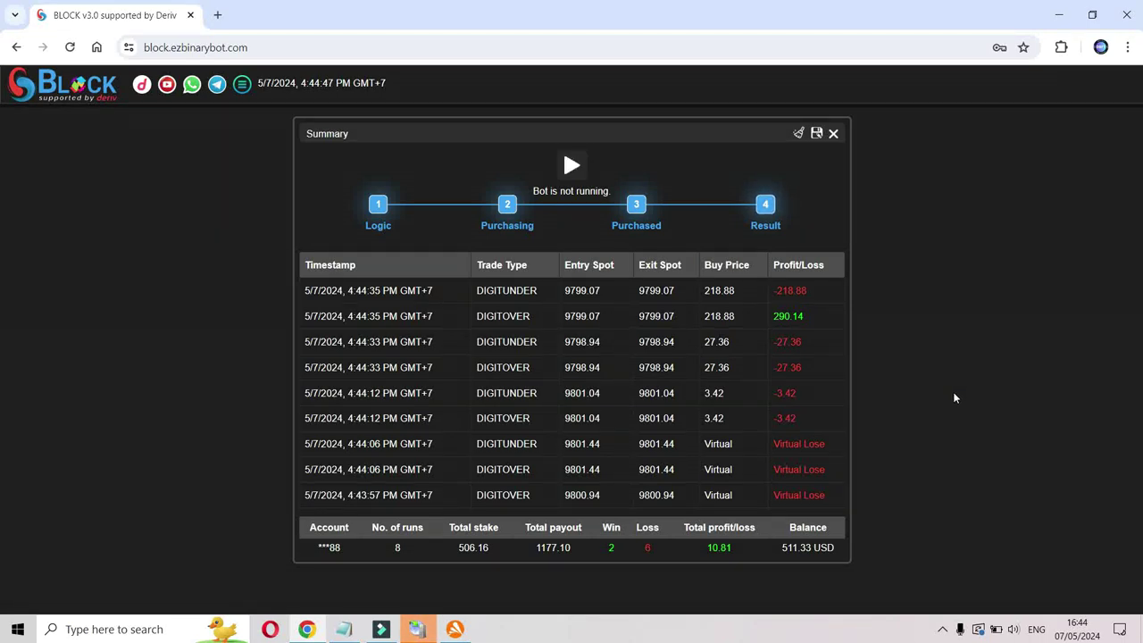
Examine the trade results, total profit and balance in the run summary.
scroll(954, 399, up, 5)
scroll(954, 398, down, 3)
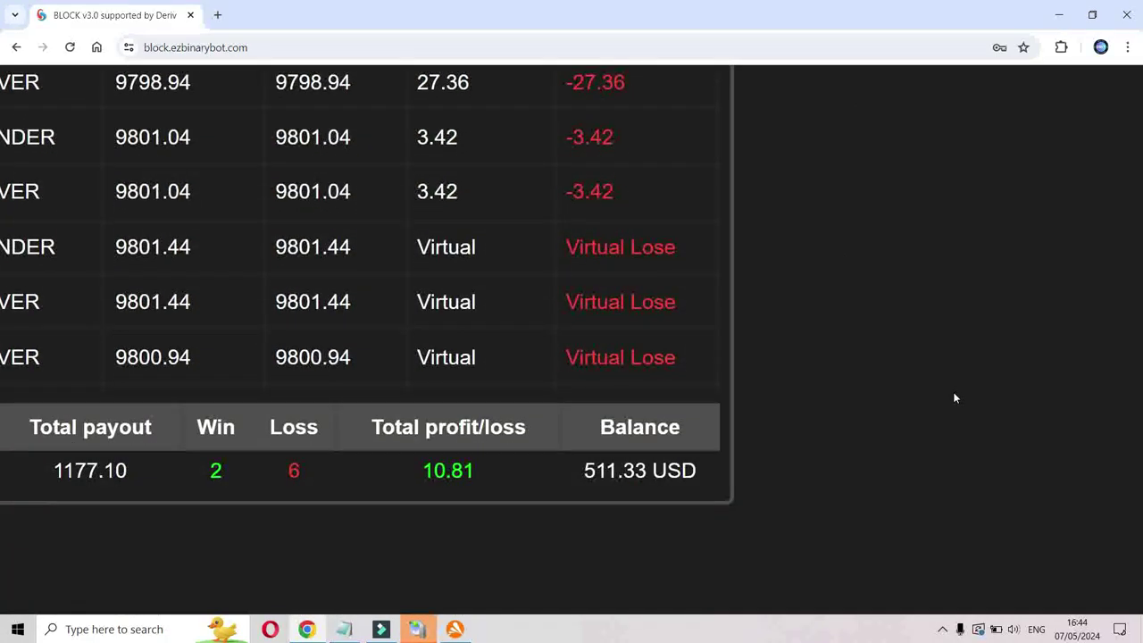
scroll(954, 398, left, 4)
scroll(954, 399, right, 2)
scroll(954, 399, down, 5)
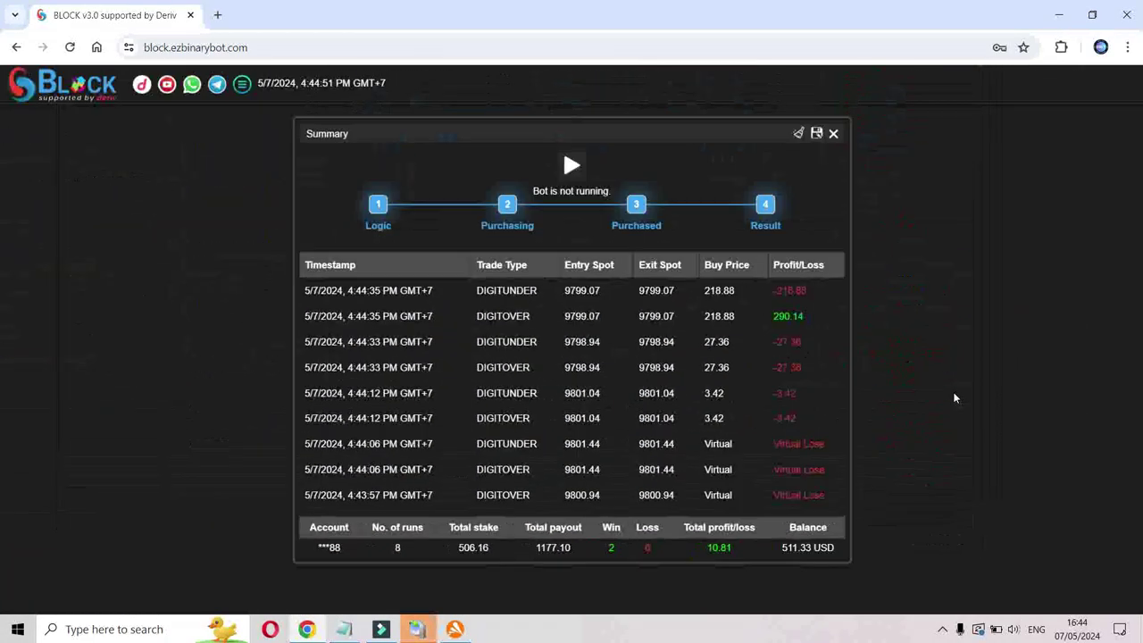